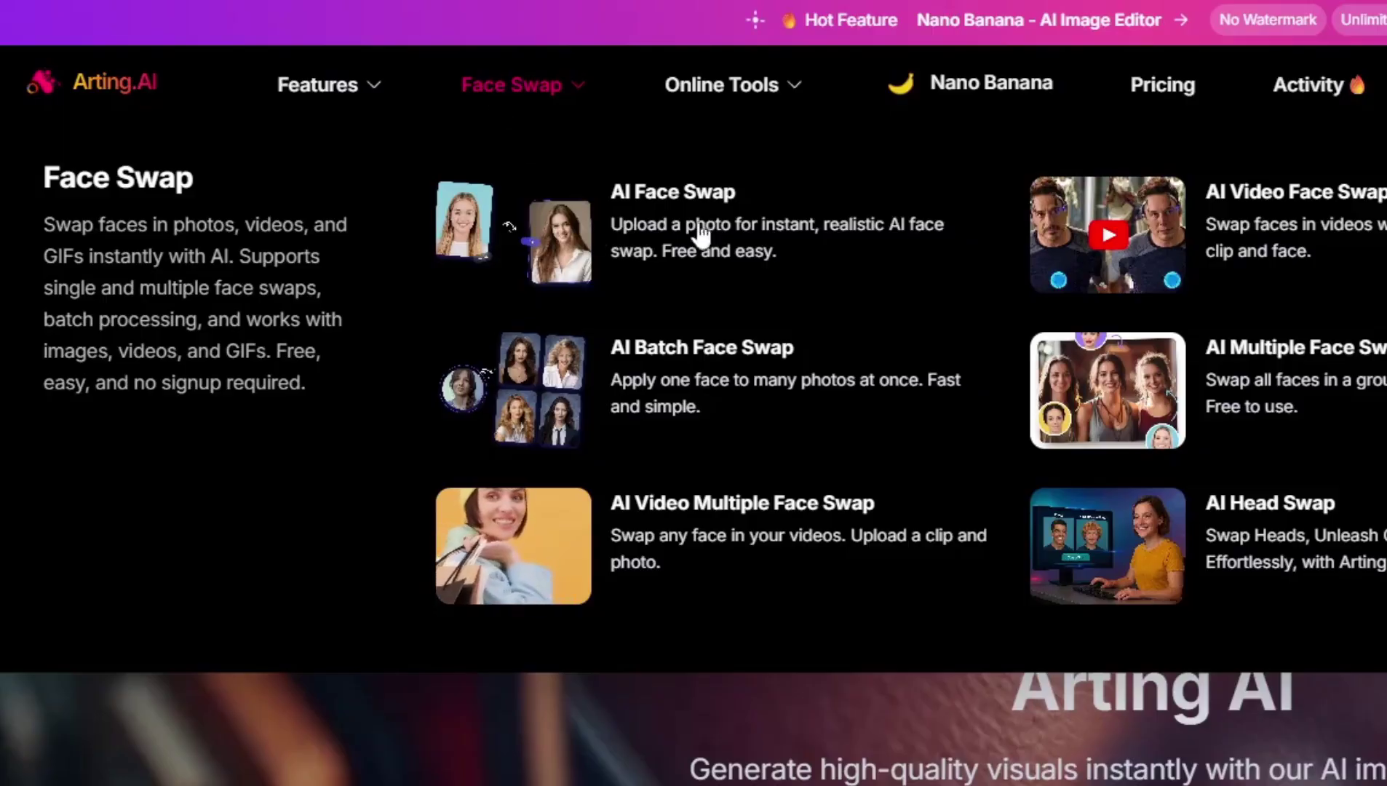
Step: Preview the single, multiple and batch face swap modes, ending on Video Face Swap
click(647, 217)
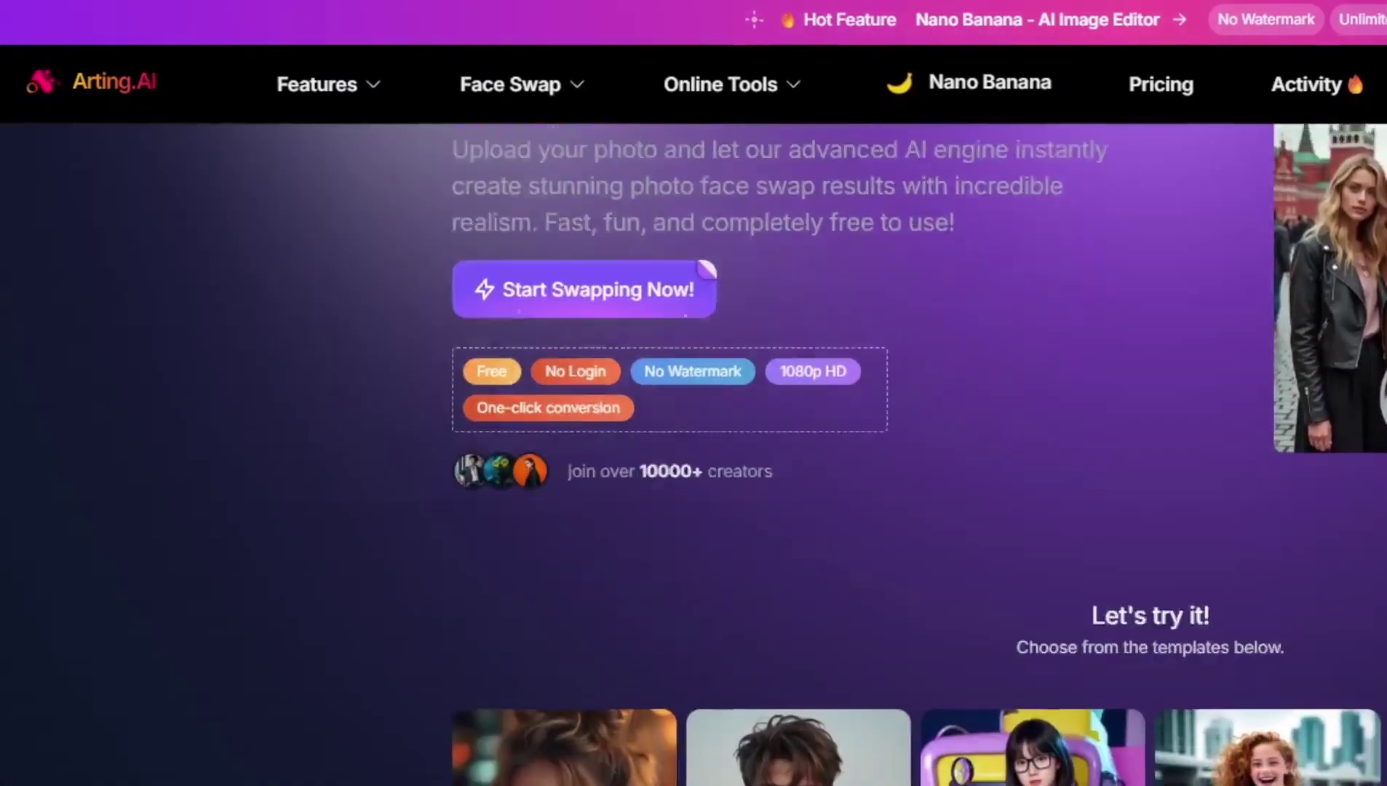
scroll(694, 433, down, 4)
scroll(694, 433, down, 3)
scroll(693, 433, down, 2)
scroll(693, 433, down, 2)
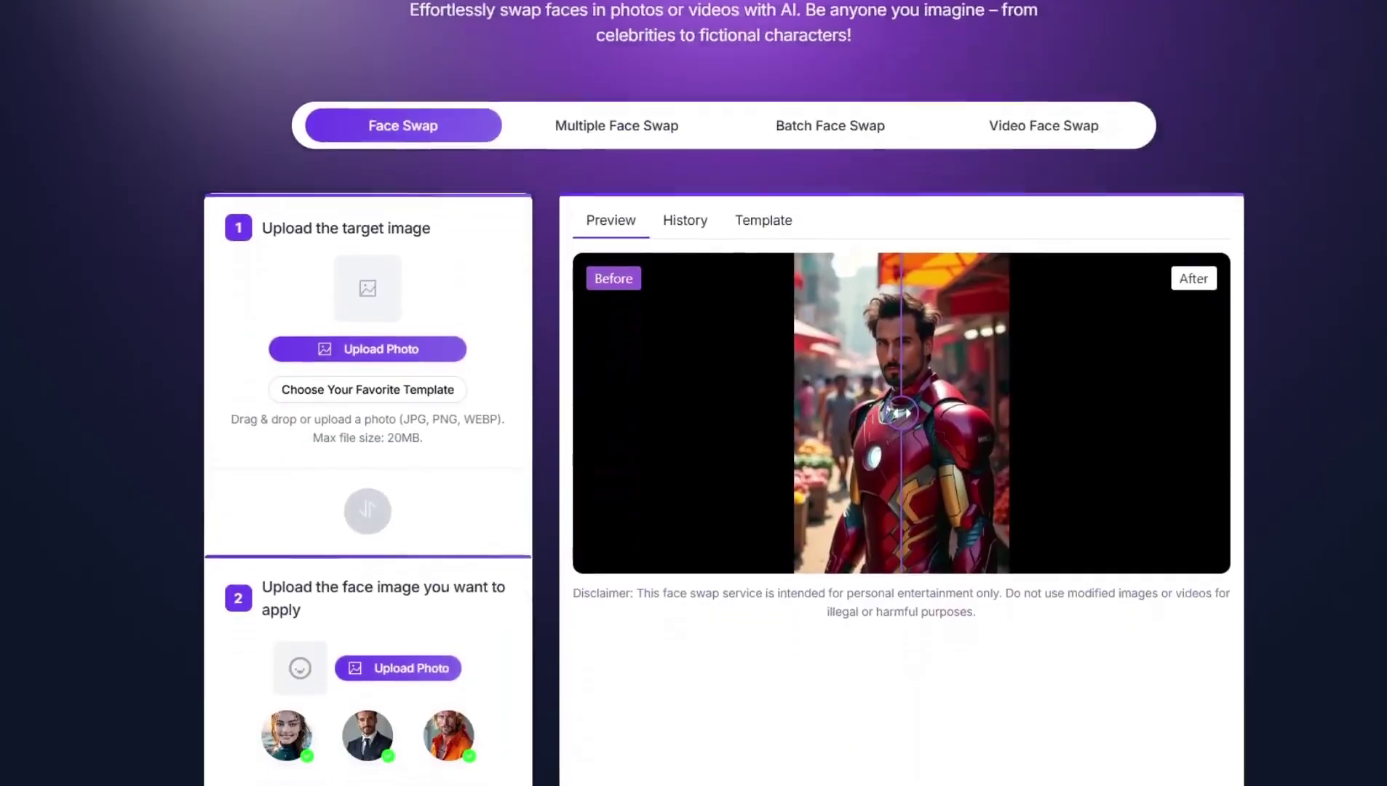
scroll(693, 433, down, 1)
scroll(425, 45, up, 1)
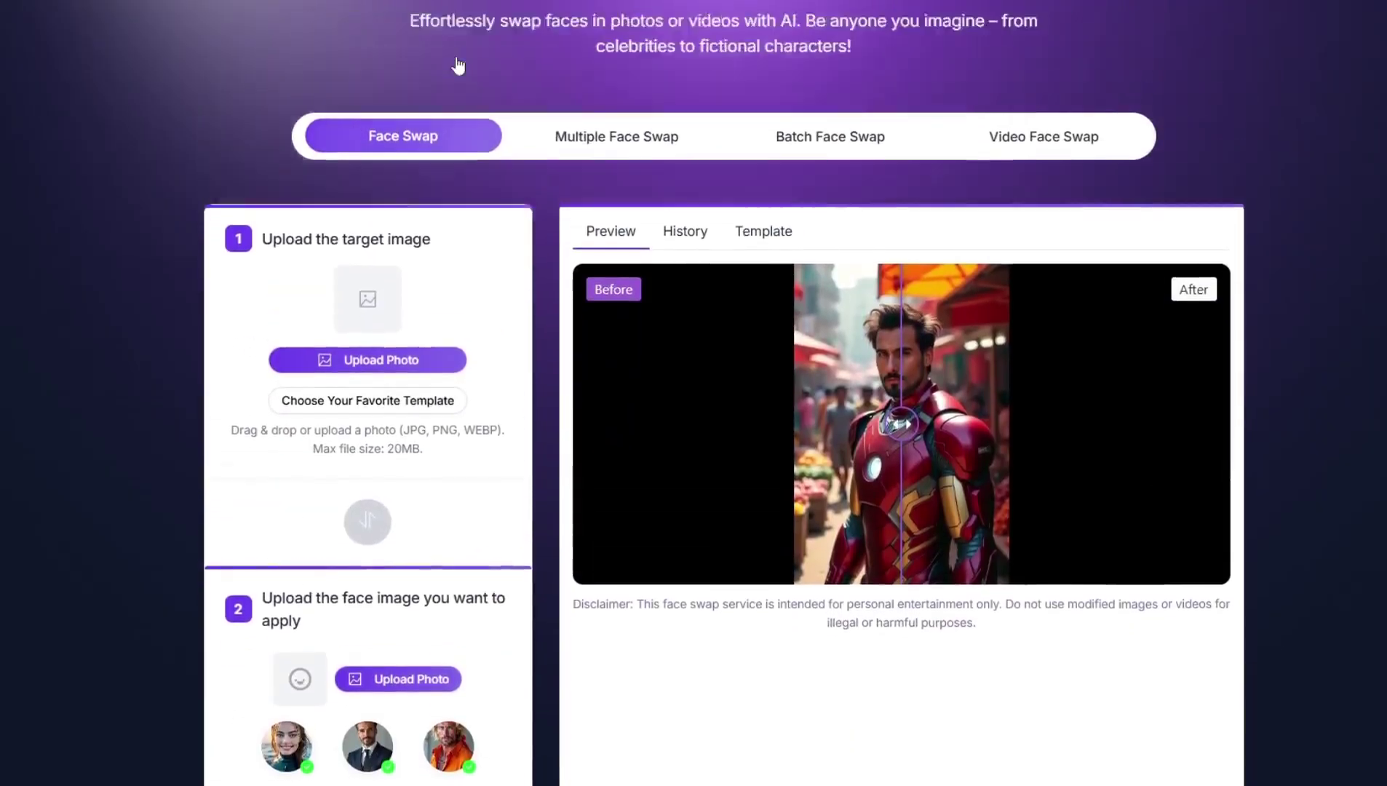
scroll(438, 130, up, 2)
scroll(402, 381, down, 3)
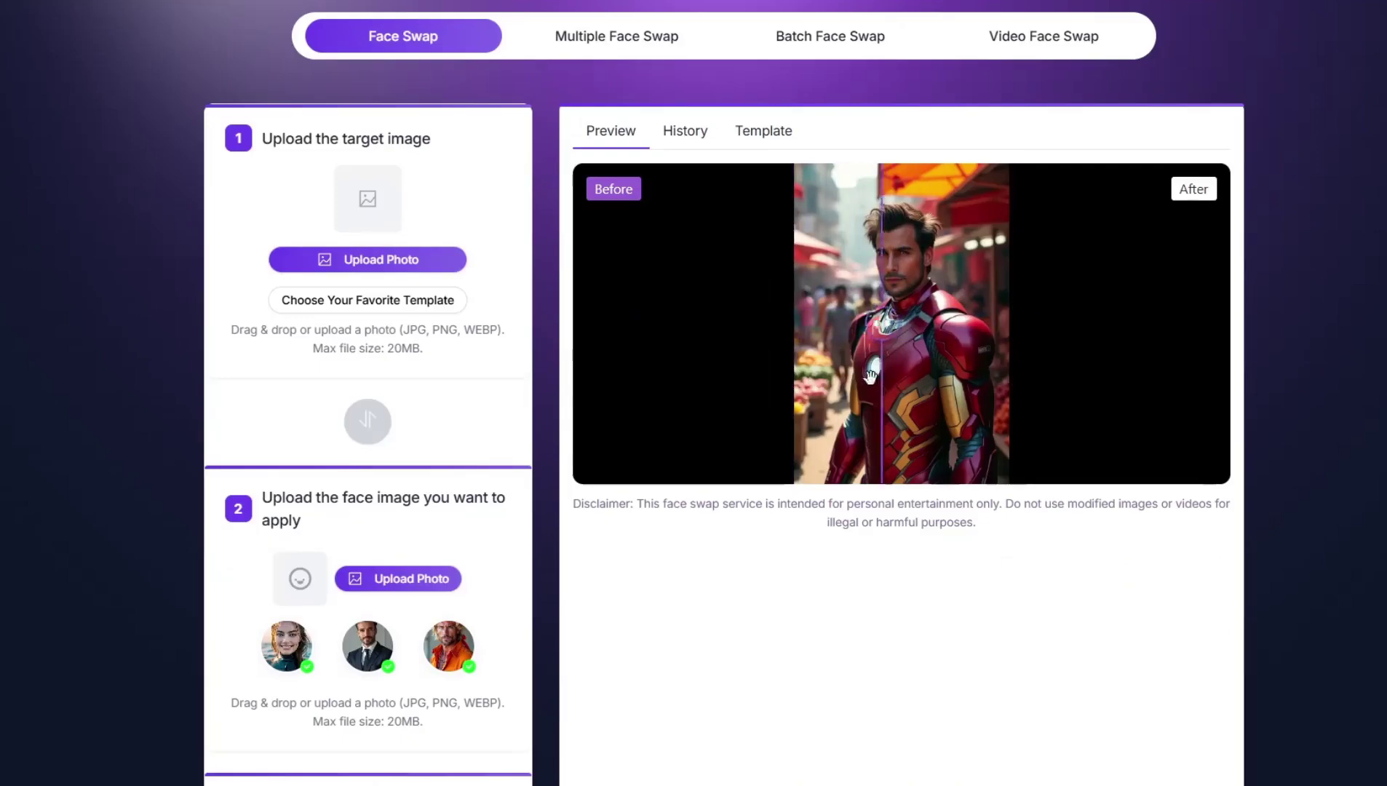
scroll(809, 386, up, 1)
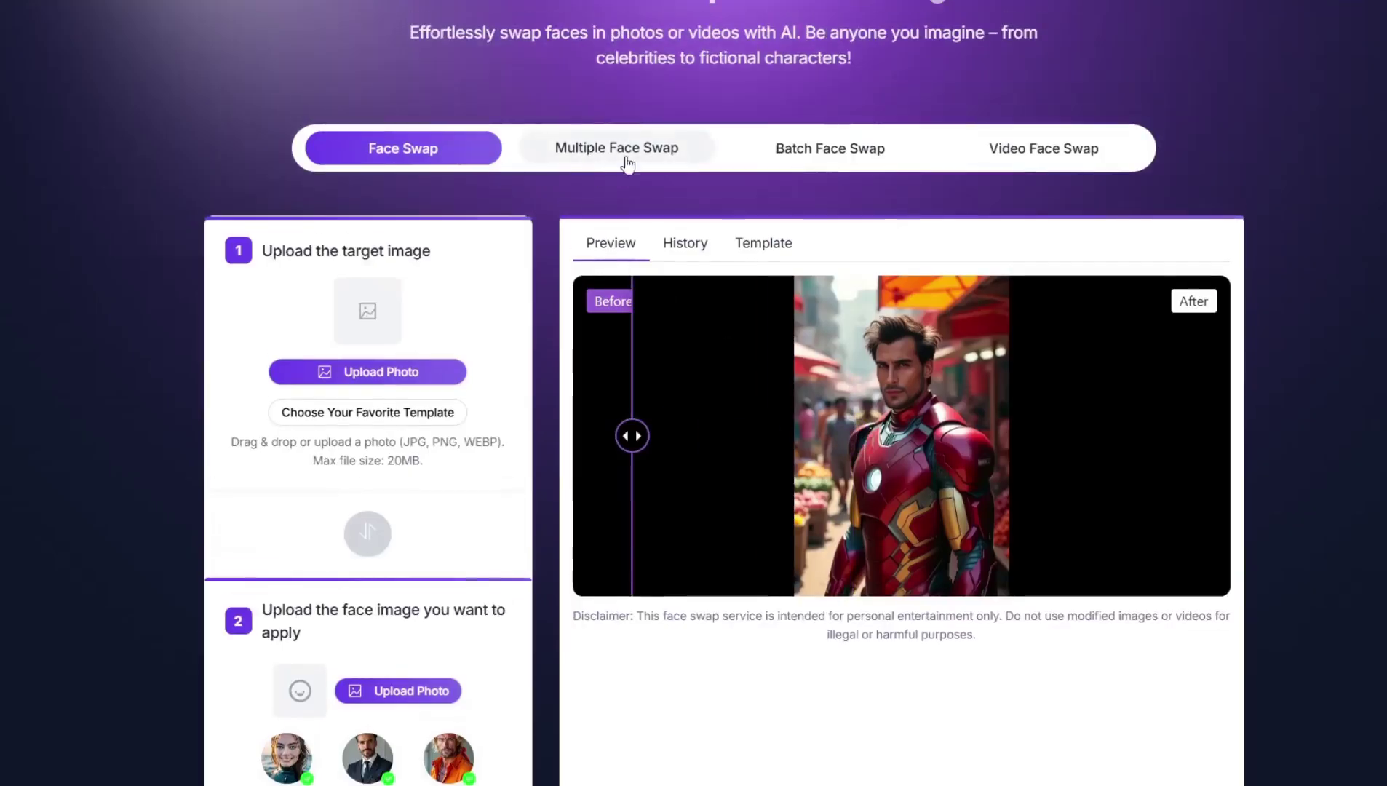
click(614, 160)
scroll(833, 349, down, 1)
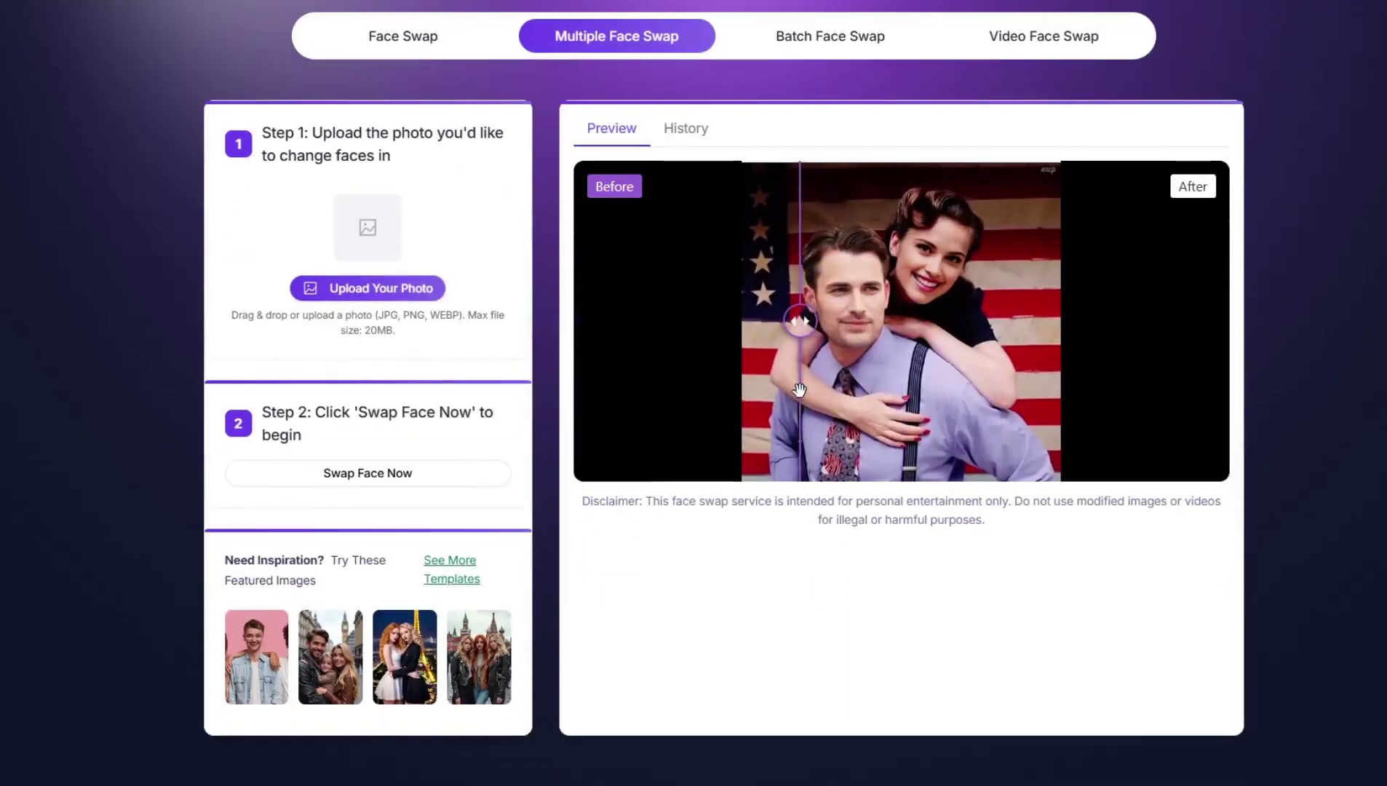
scroll(950, 383, up, 1)
click(826, 166)
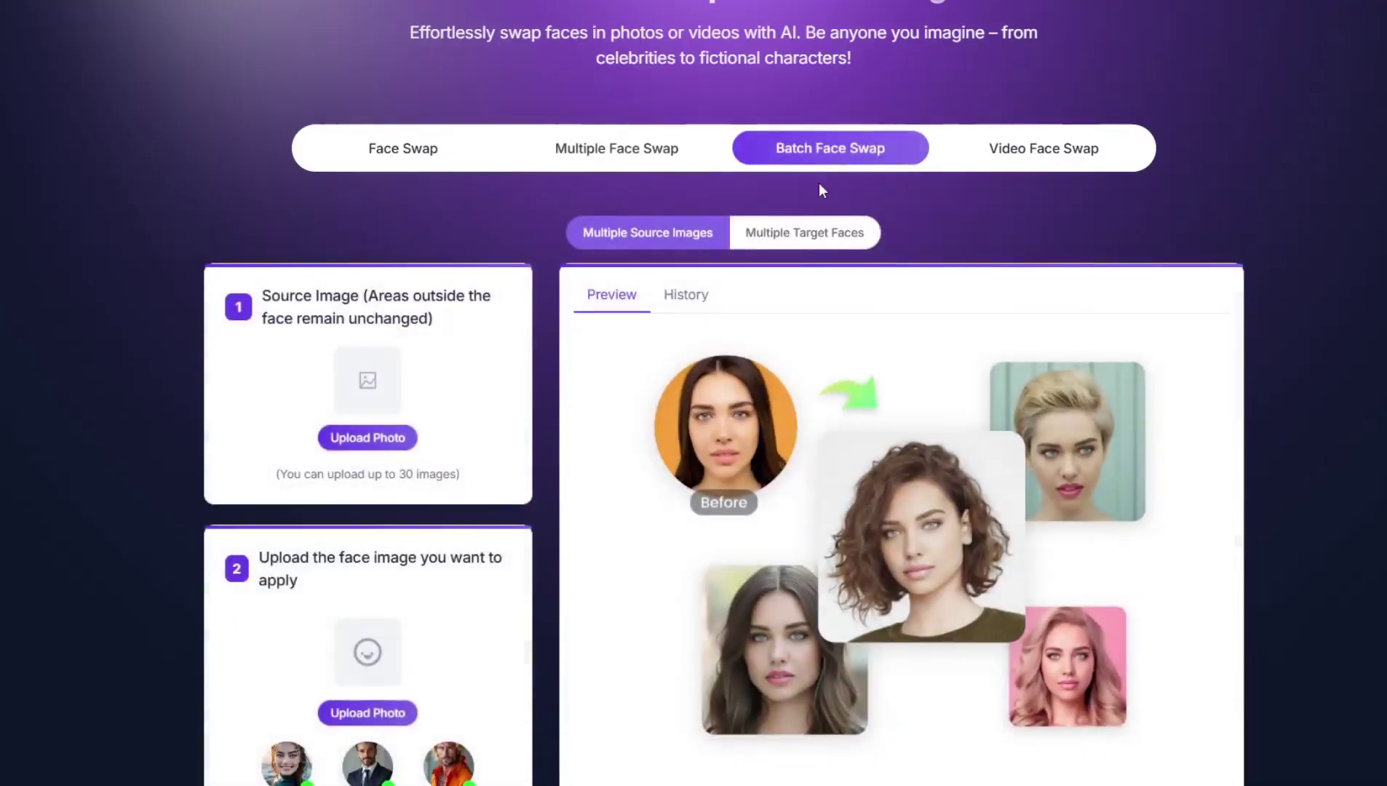
scroll(818, 280, down, 1)
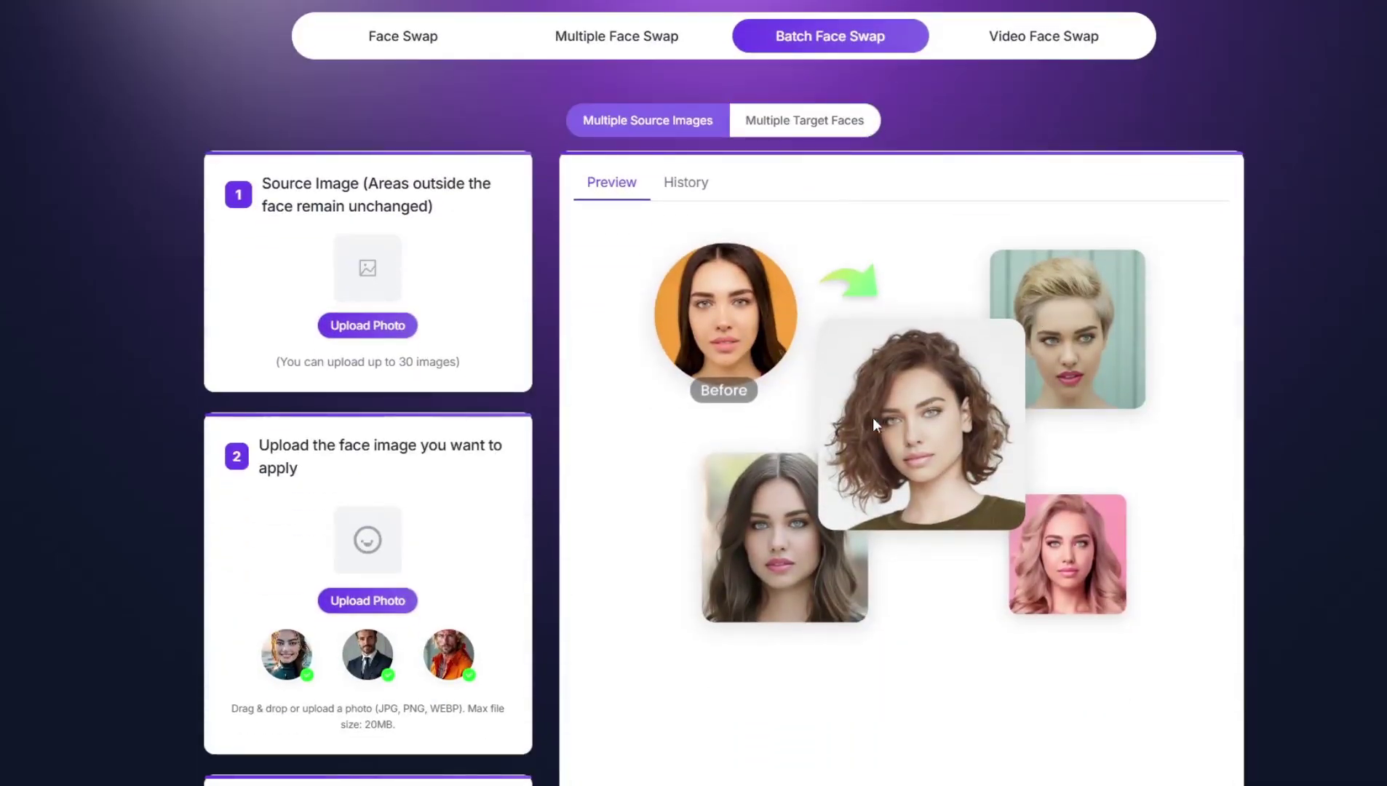
scroll(926, 196, up, 1)
click(1029, 153)
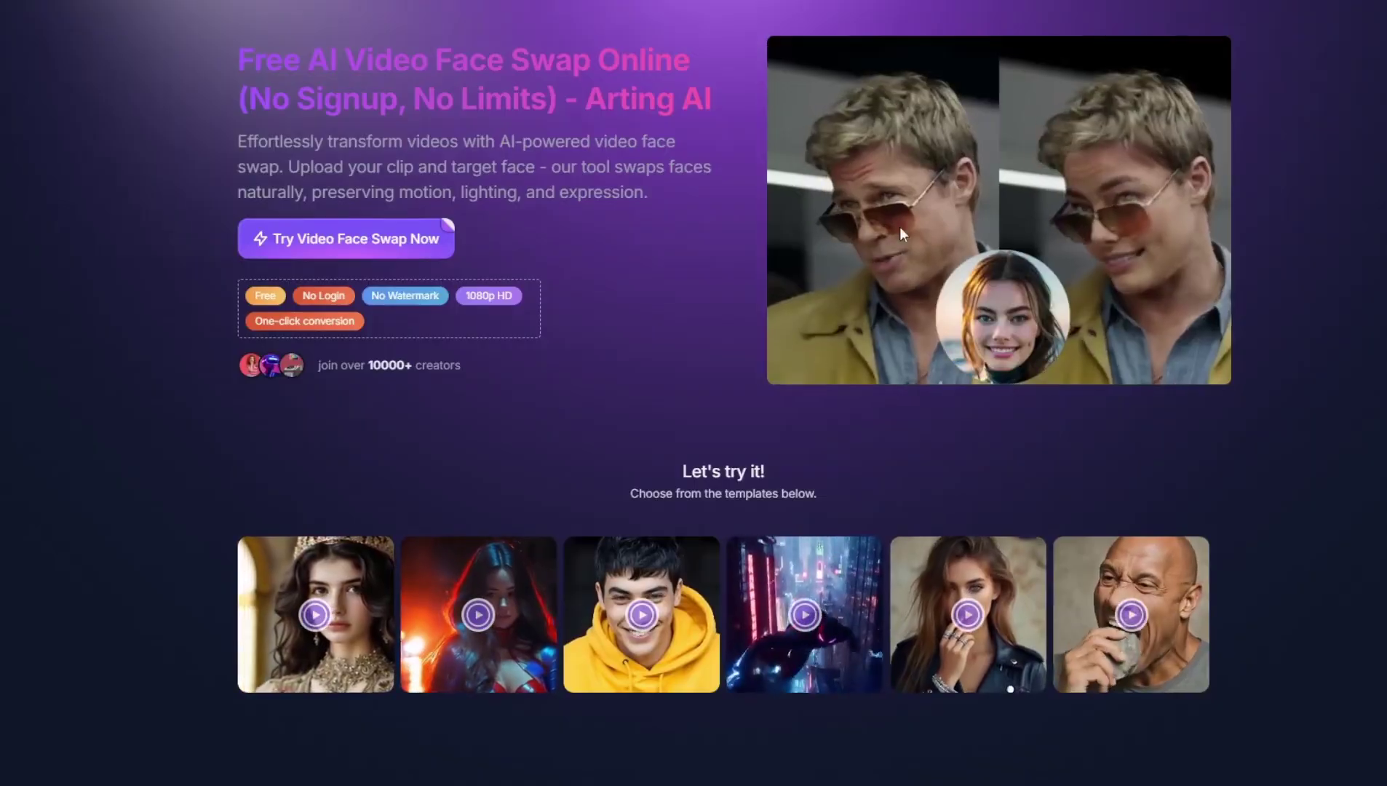
scroll(631, 303, down, 7)
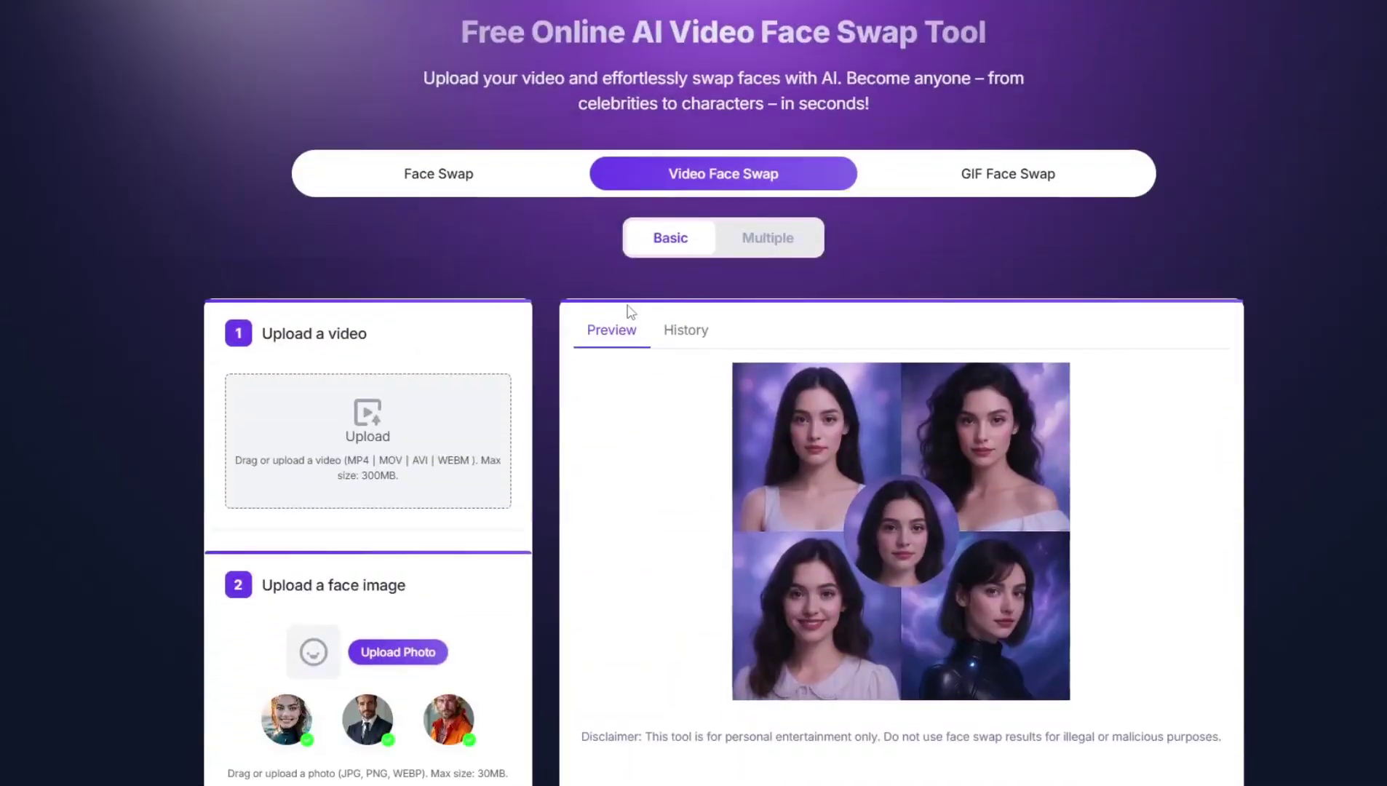
scroll(629, 309, up, 4)
Step: Load the hoodie template clip and run the 5-coin video face swap
click(642, 236)
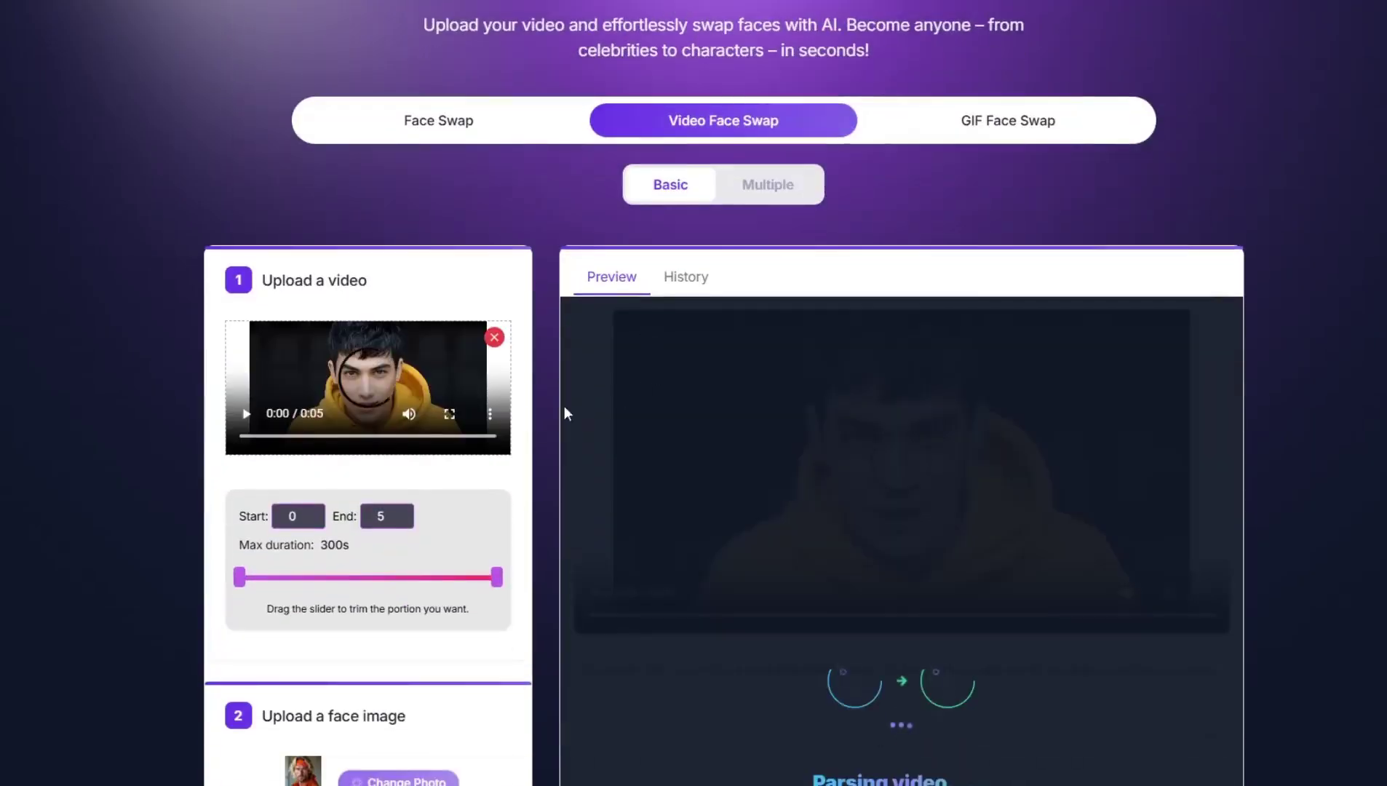
scroll(409, 561, down, 1)
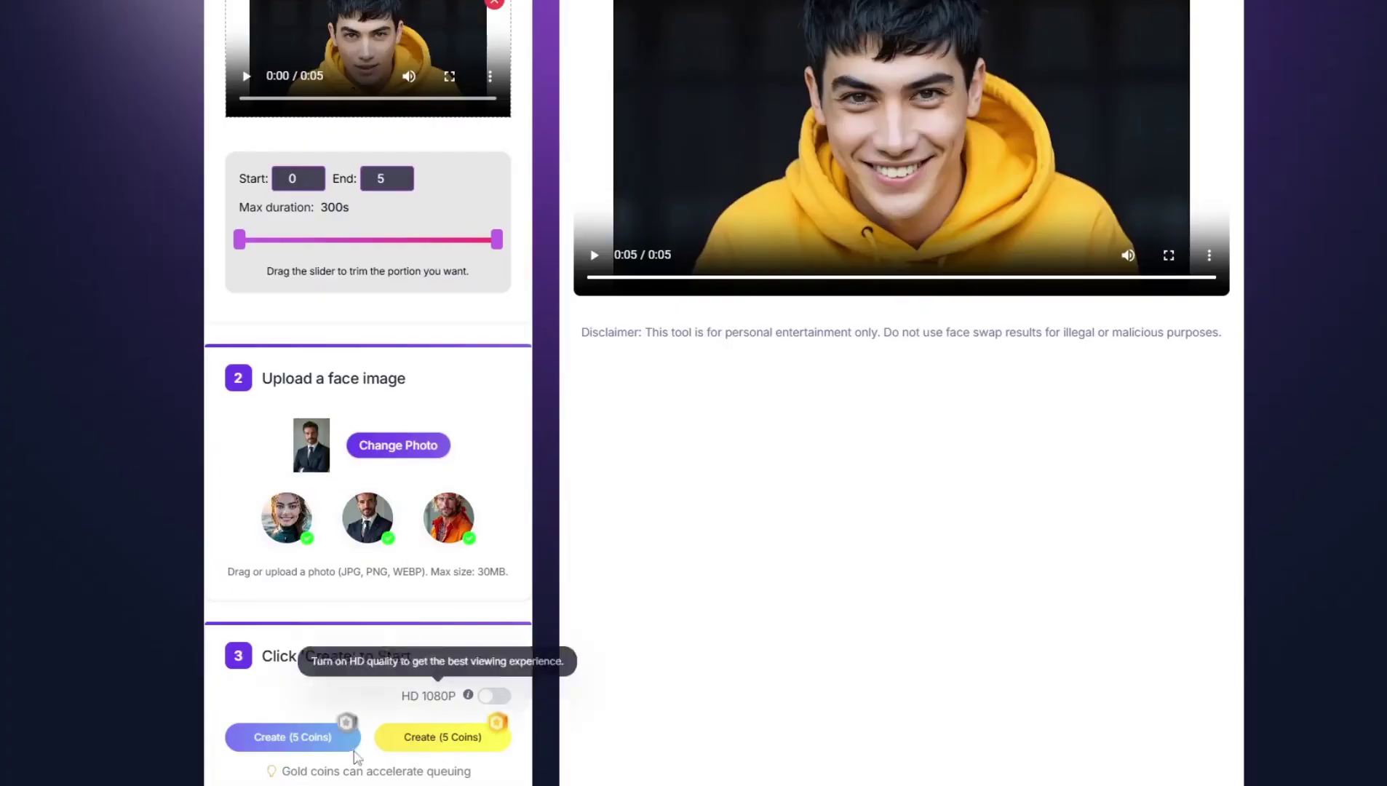
click(288, 741)
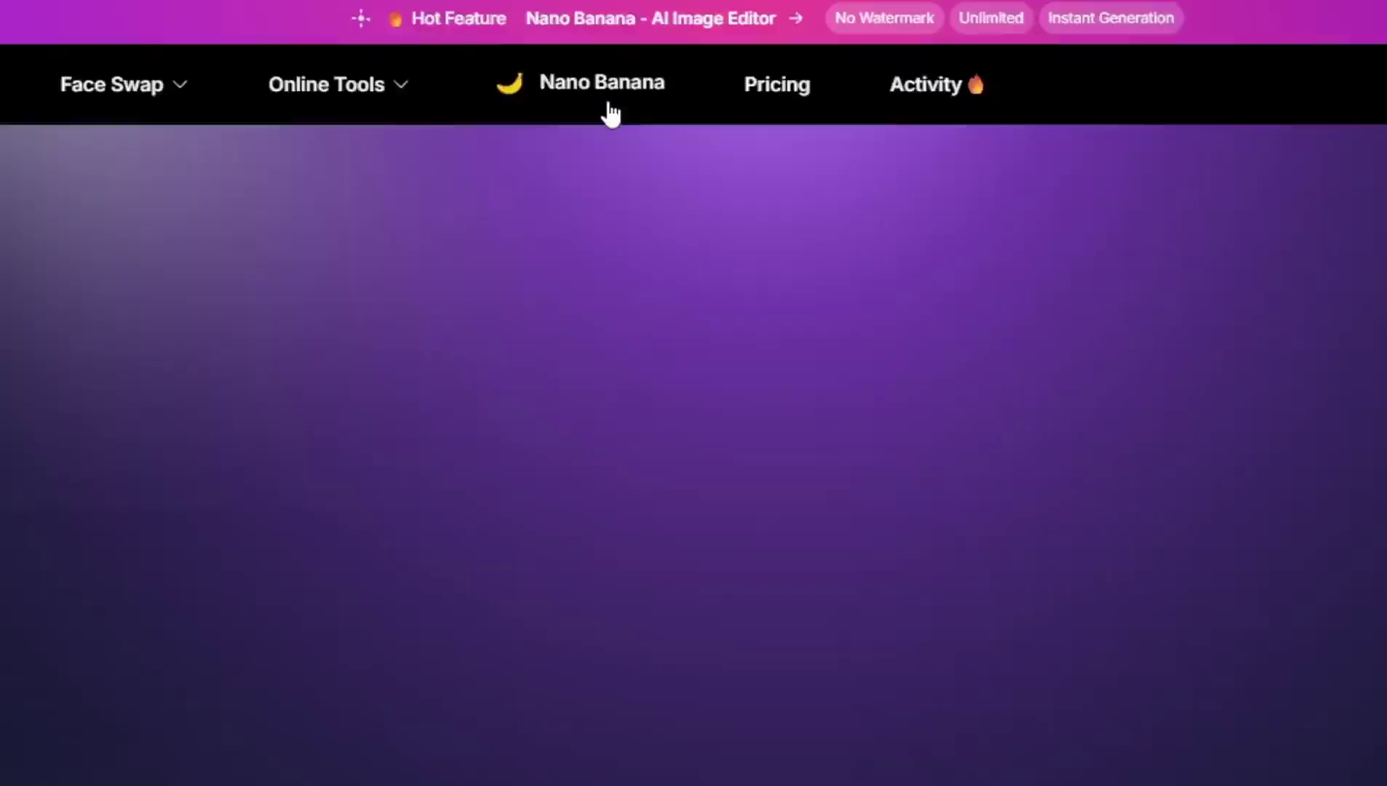
scroll(588, 107, down, 5)
scroll(585, 105, up, 2)
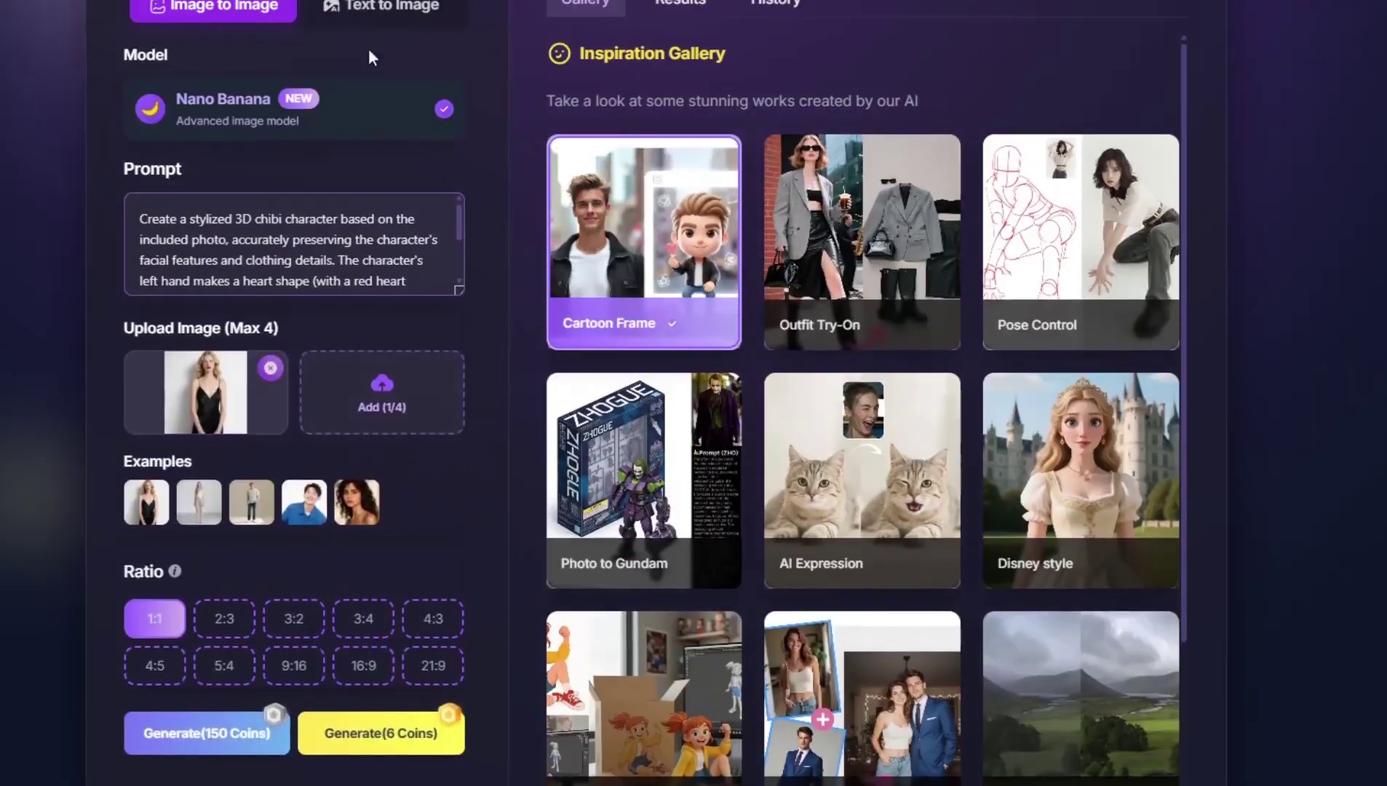
Step: Generate a 16:9 text-to-image of a futuristic city in rain at sunset (150 coins)
click(392, 24)
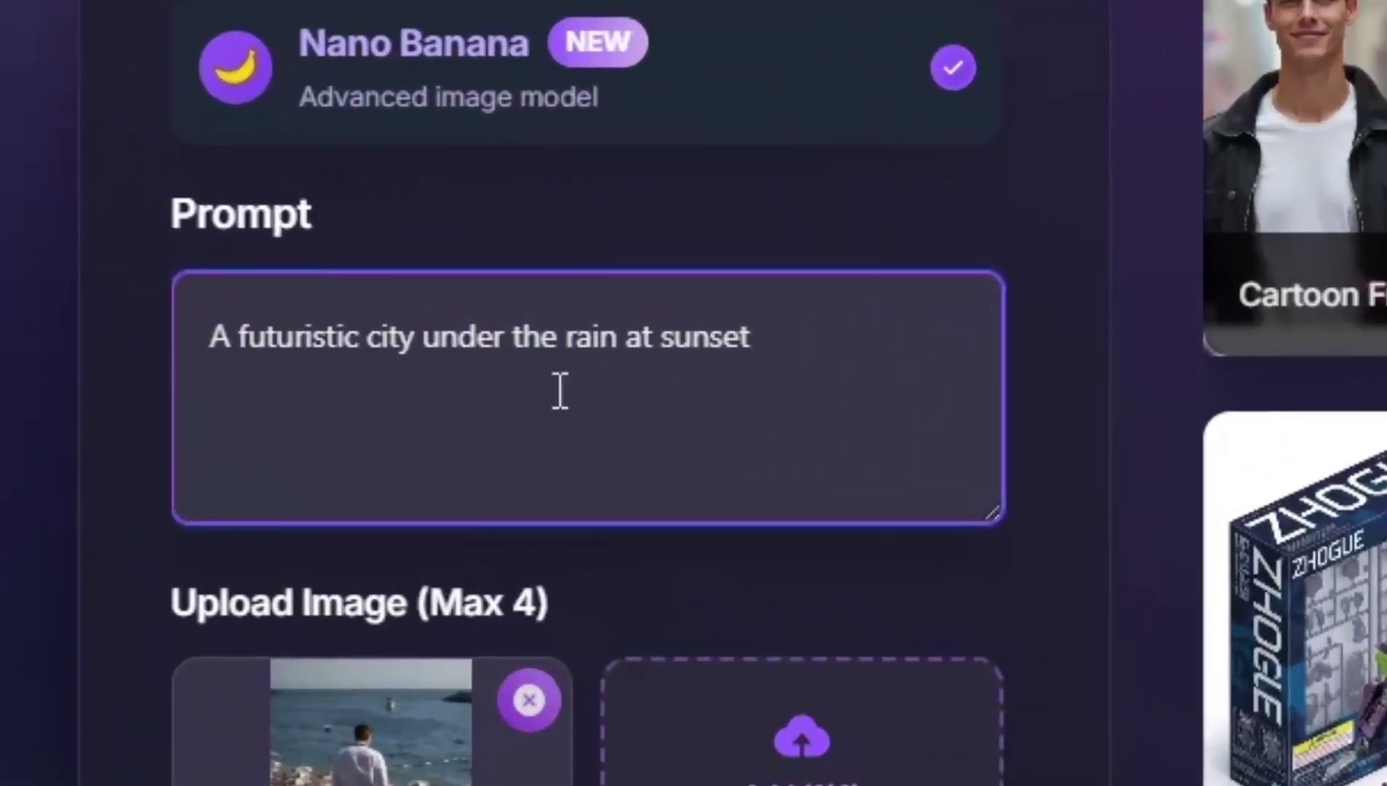
scroll(756, 391, down, 5)
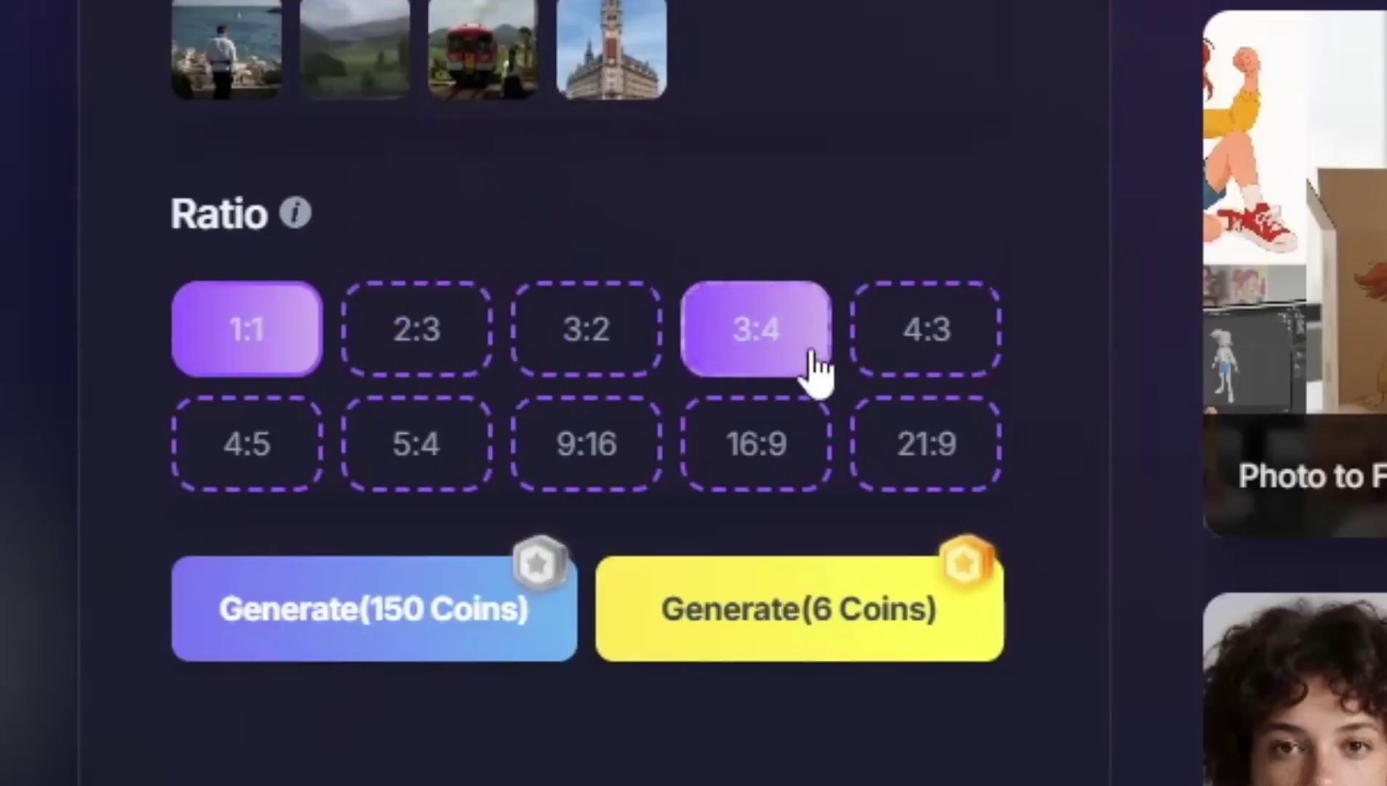
click(363, 644)
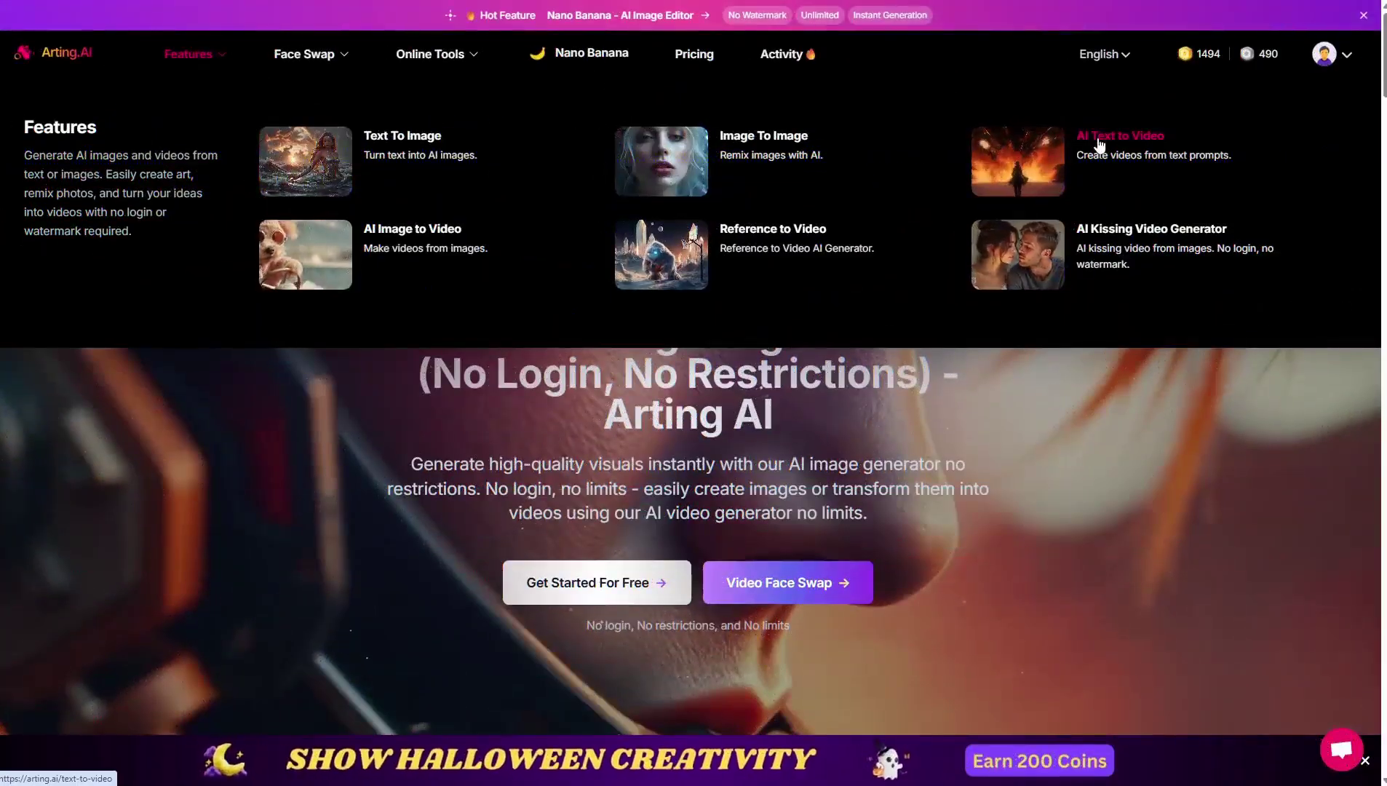
Step: Open AI Text to Video and select the Vidu 1.5 model after briefly trying Google Veo 3
click(1097, 138)
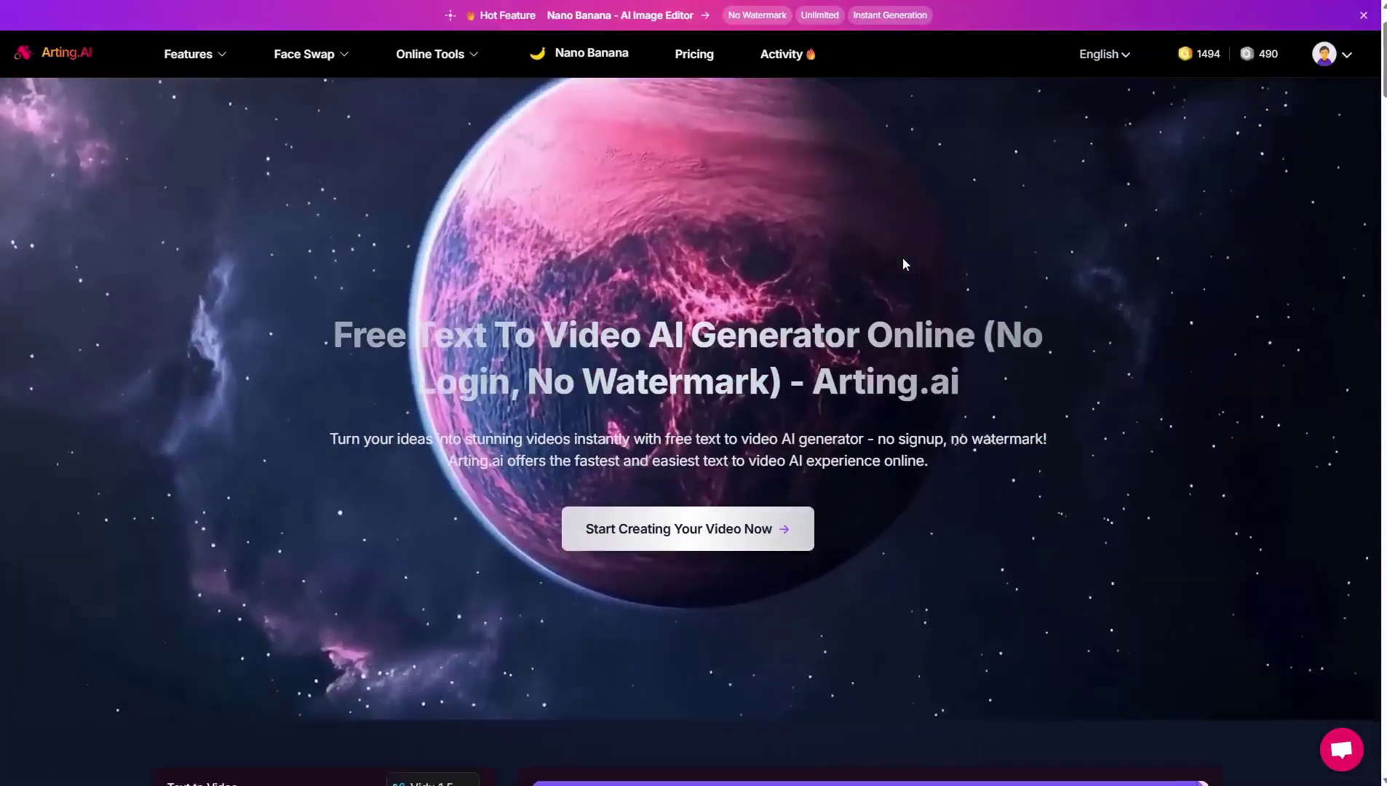
scroll(902, 257, down, 6)
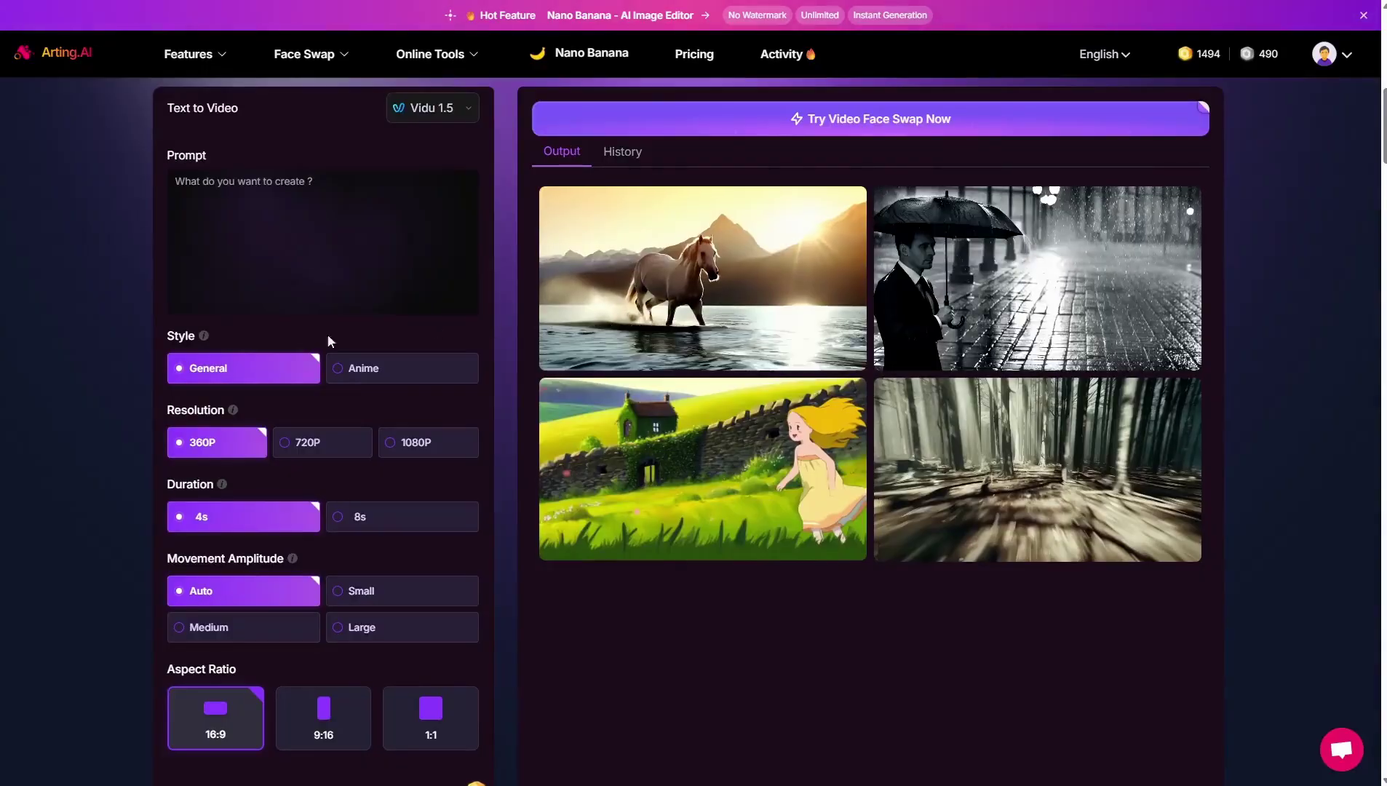
click(439, 107)
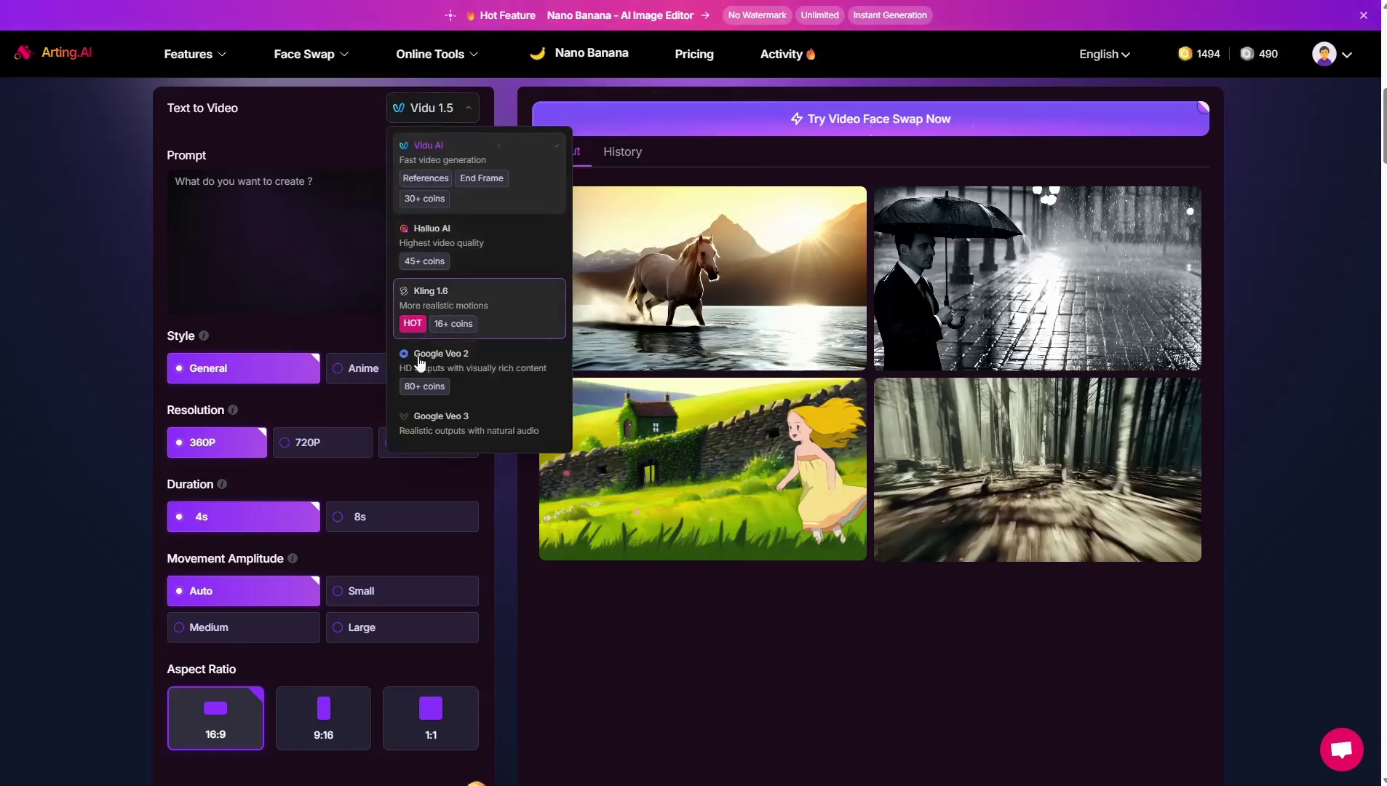
click(474, 438)
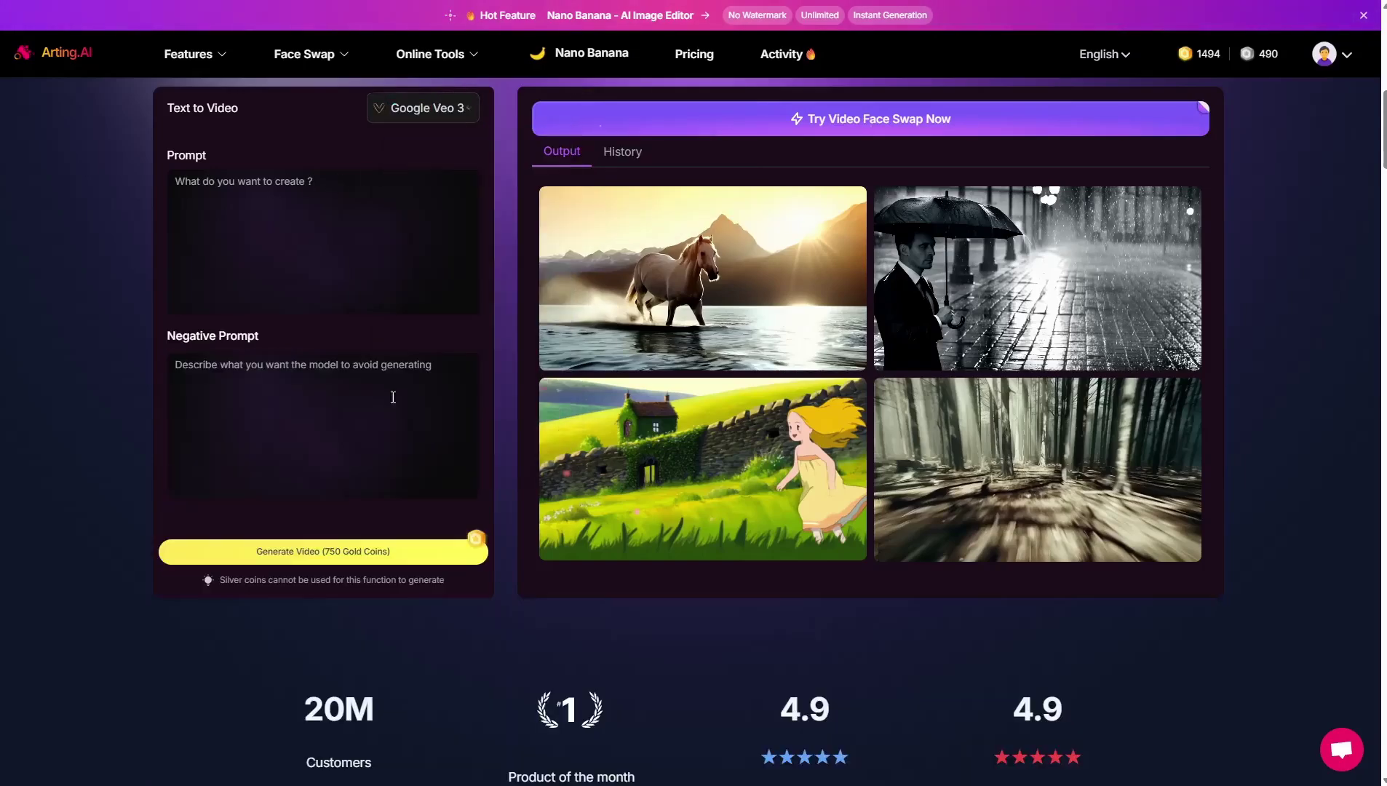
click(404, 118)
click(406, 292)
text(A flying drone over the forest)
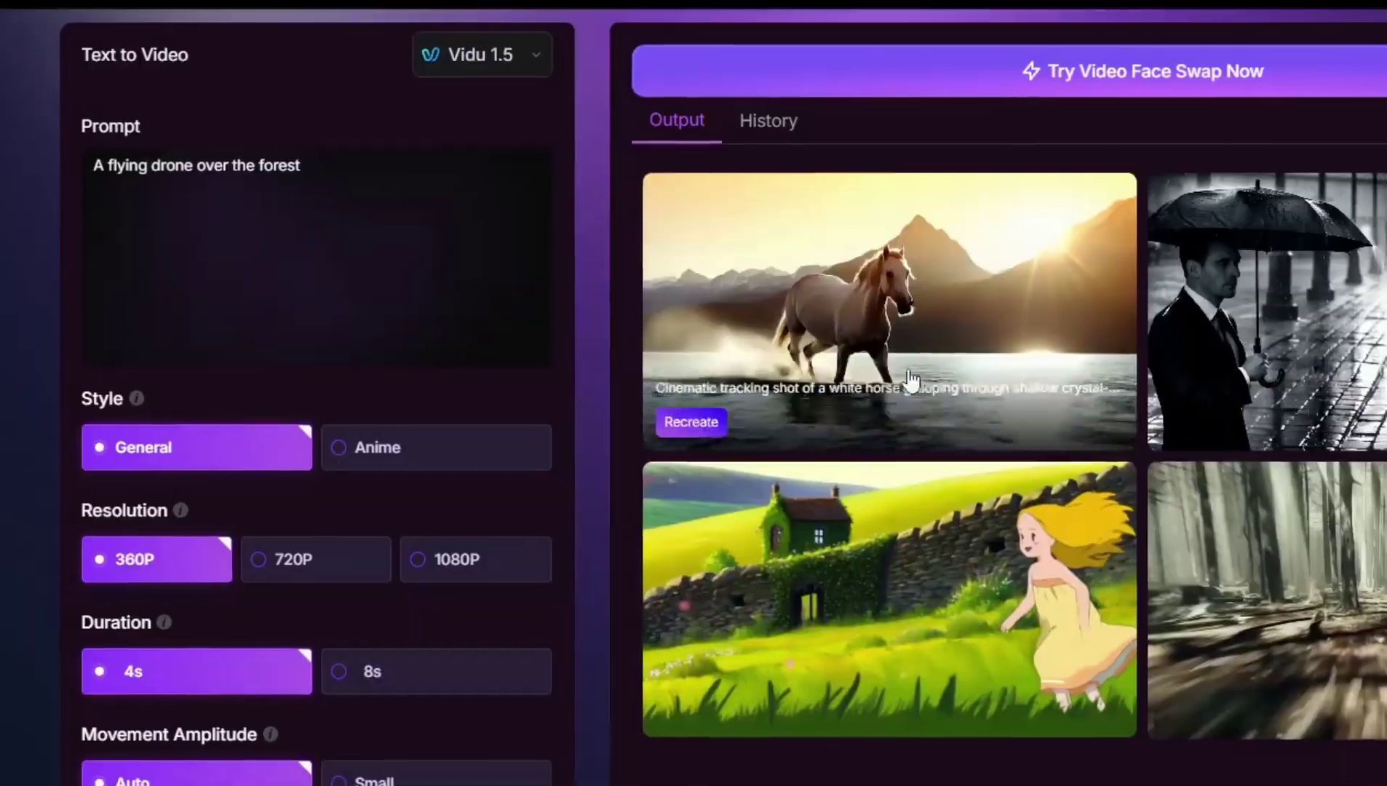
Step: Set 720P, 8s duration and Medium movement, then generate the drone-over-forest video
click(293, 558)
click(357, 671)
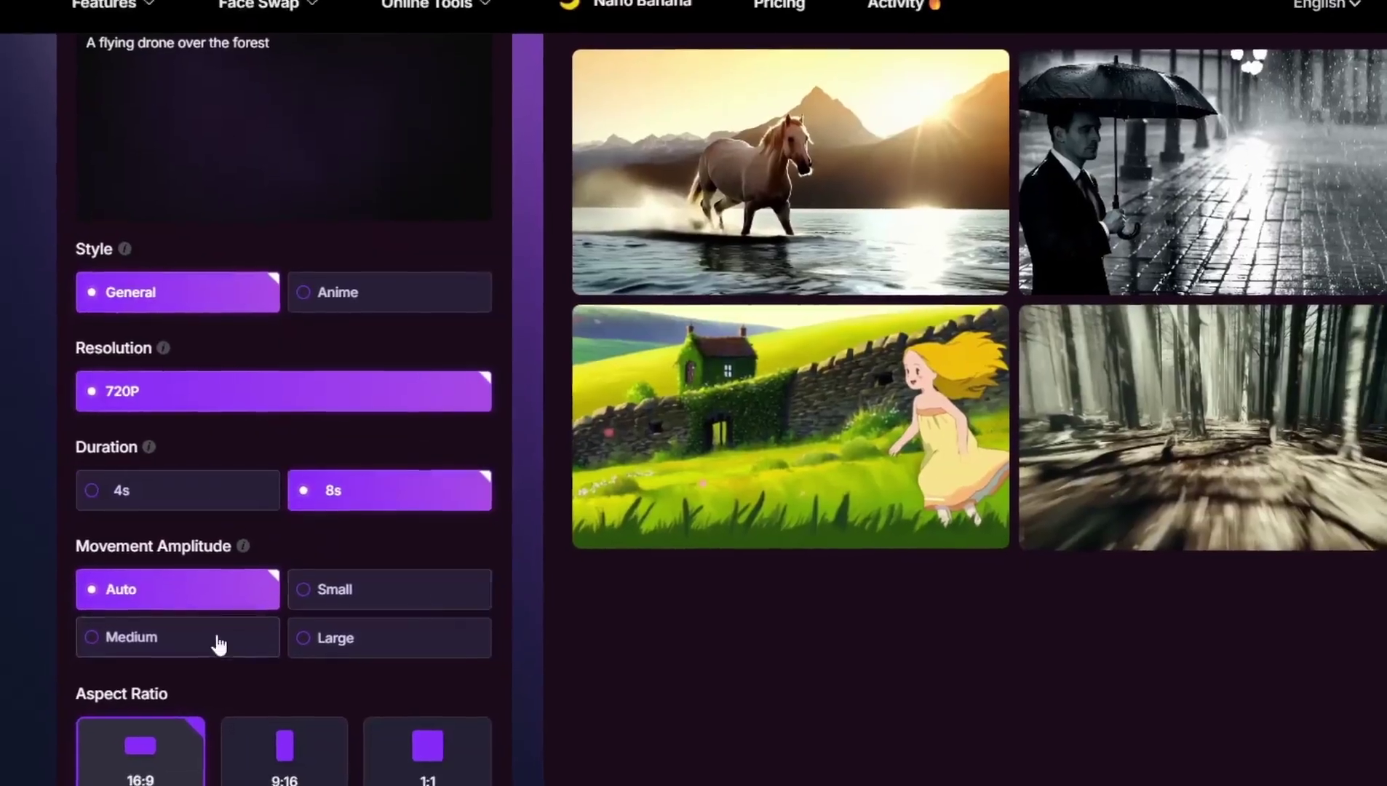
click(216, 641)
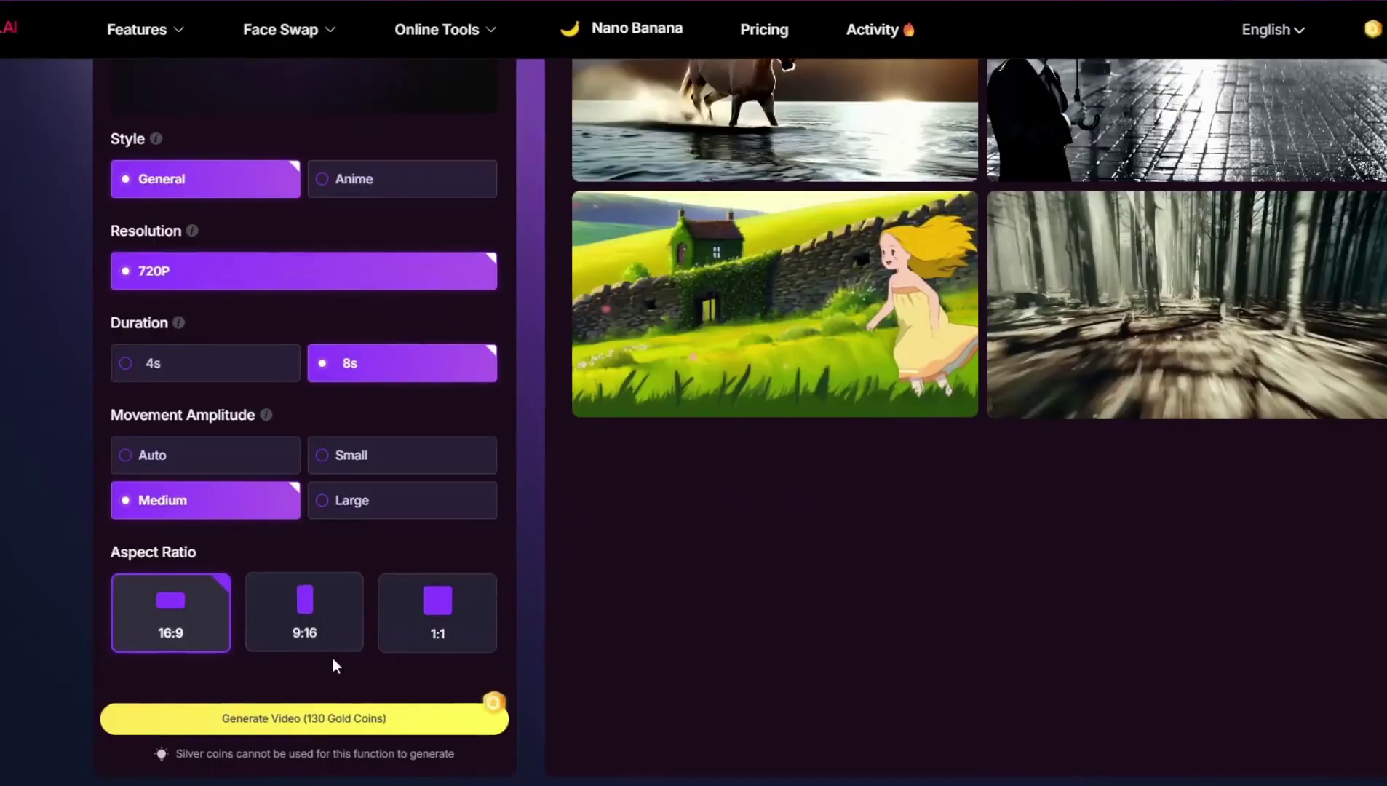
click(328, 733)
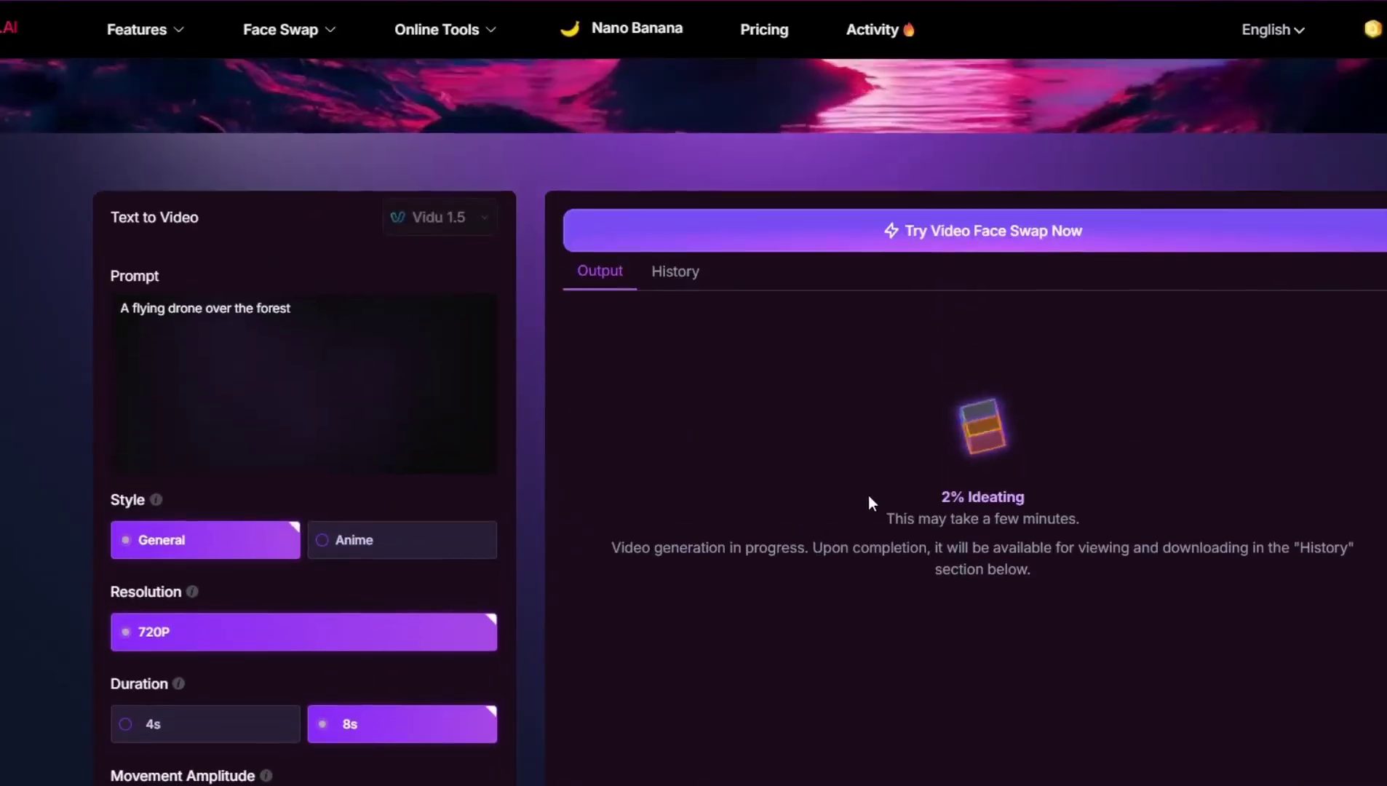